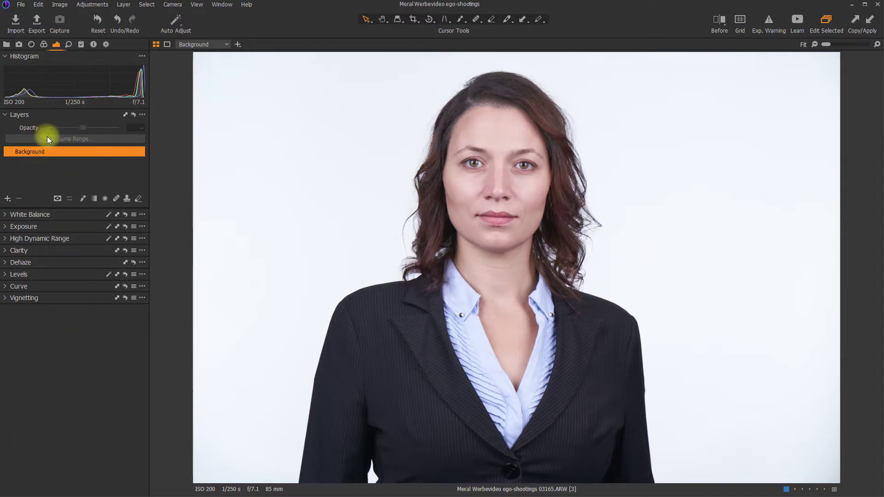
- Look through the add-tool menu without adding anything, and briefly toggle the overexposure warning
right_click(31, 313)
mouse_move(49, 319)
click(52, 389)
click(771, 22)
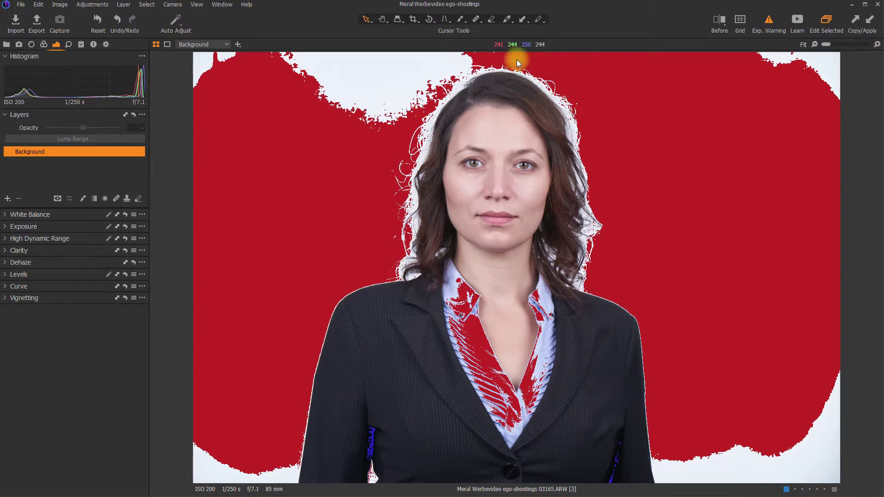
key(m)
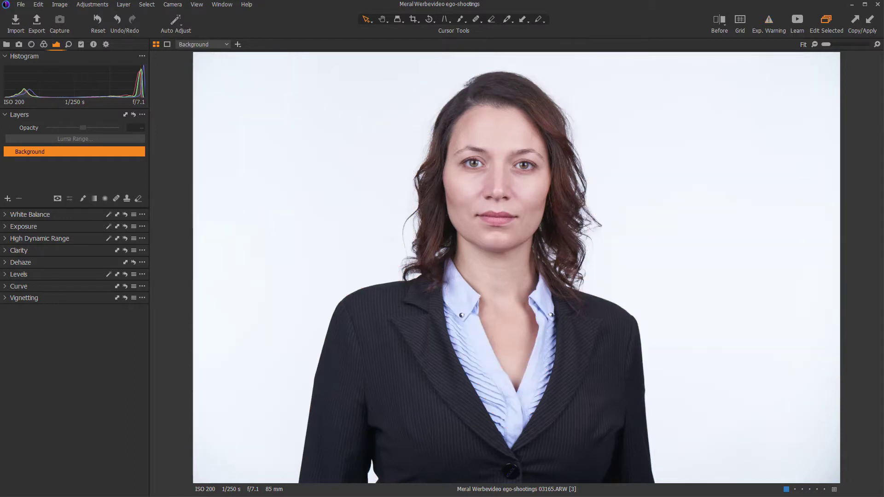
- Add a new filled adjustment layer, display its mask, and bring up its Luma Range settings
click(7, 198)
click(44, 214)
key(m)
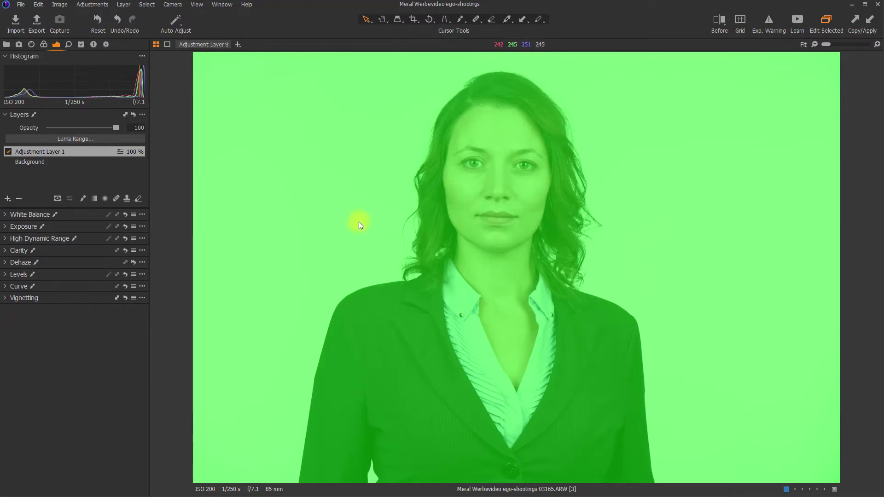
click(79, 139)
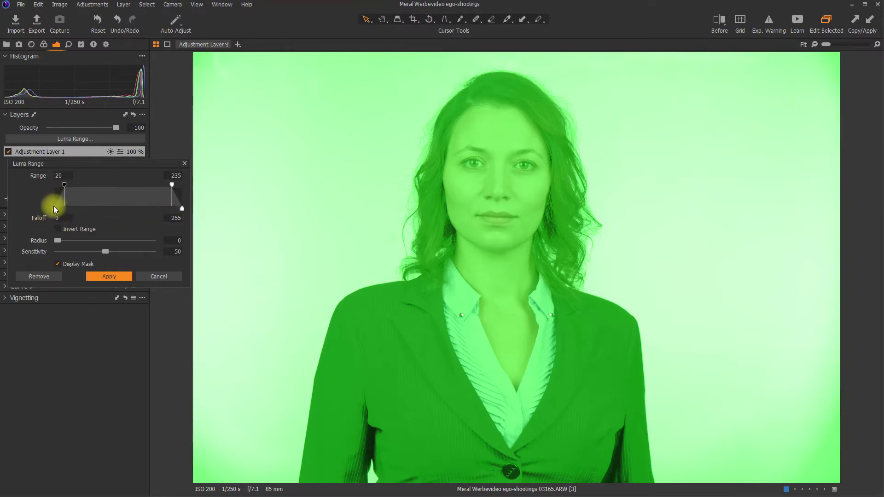
- Narrow the Luma Range to 52–213 with falloff 32–233, then try inverting it
drag(57, 208, 65, 209)
drag(64, 208, 55, 212)
drag(65, 186, 81, 186)
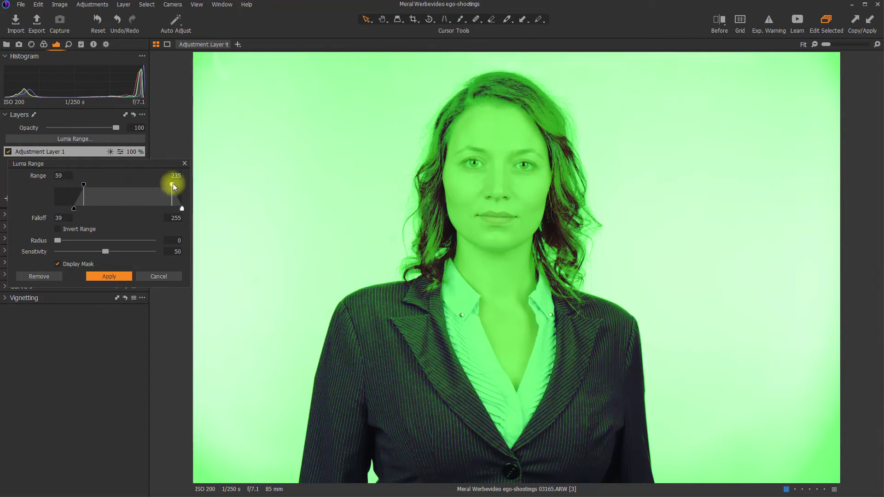
drag(173, 183, 162, 184)
click(57, 229)
- Turn off the range inversion, lower the range bottom to 48, and test a 56,6 Radius before returning it to 0
click(57, 229)
drag(87, 195, 81, 188)
drag(58, 240, 108, 249)
drag(110, 248, 45, 233)
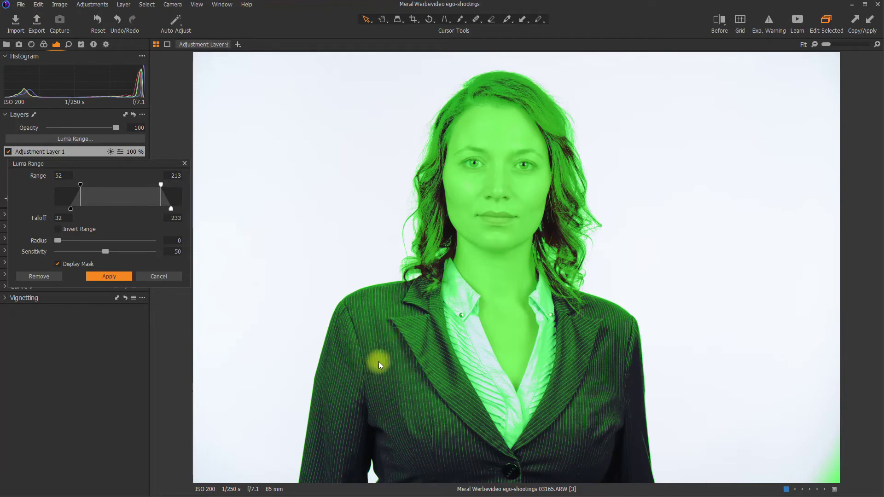
drag(59, 240, 125, 241)
drag(120, 240, 40, 239)
- Apply the luma range mask and zoom to 100% on the hair
click(108, 277)
double_click(433, 197)
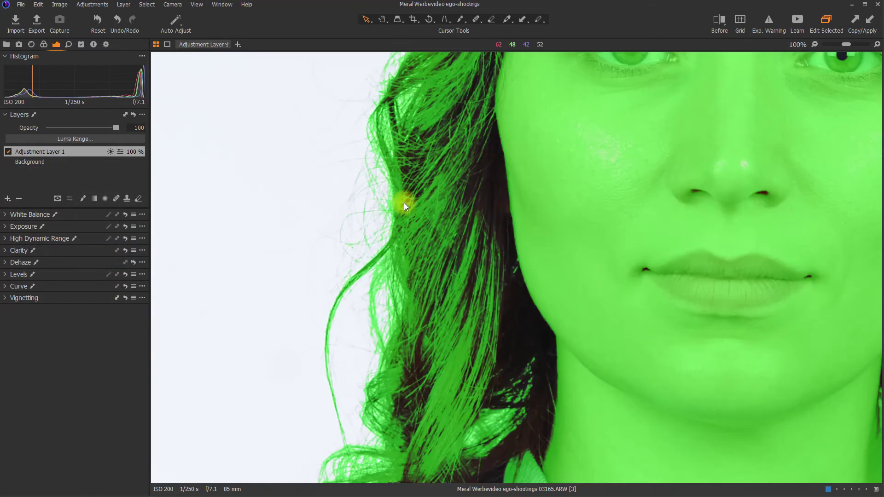
click(79, 199)
click(71, 140)
- Test Radius 20,9 and lower Sensitivity on the hair, reset both to defaults, check the mask, and apply
drag(59, 241, 110, 240)
mouse_move(106, 250)
mouse_down()
mouse_move(36, 251)
mouse_move(176, 258)
mouse_move(70, 256)
mouse_move(121, 255)
mouse_move(112, 255)
mouse_up()
double_click(38, 254)
double_click(175, 241)
key(Tab)
click(58, 264)
click(59, 264)
click(101, 275)
- Fit the photo in view and apply a 207–255 Luma Range so only the bright backdrop is masked
key(ctrl+0)
click(75, 139)
drag(161, 185, 183, 185)
drag(80, 186, 171, 208)
drag(172, 185, 158, 188)
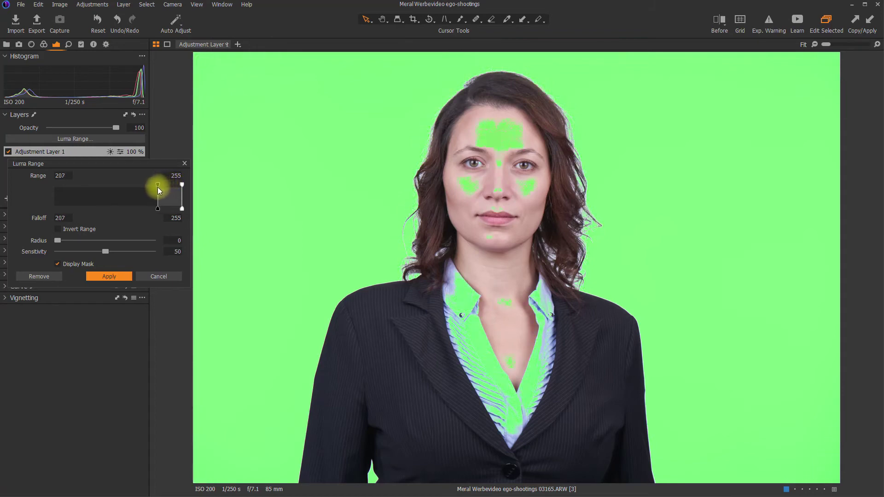
click(111, 277)
click(492, 20)
- Erase the mask from the forehead, nose and cheeks, hide the mask, and turn on the exposure warning
mouse_move(488, 133)
mouse_down()
mouse_move(510, 141)
mouse_move(529, 175)
mouse_move(494, 209)
mouse_move(488, 156)
mouse_move(482, 257)
mouse_move(461, 296)
mouse_move(489, 384)
mouse_move(511, 424)
mouse_move(531, 394)
mouse_move(539, 298)
mouse_move(525, 295)
mouse_move(512, 308)
mouse_move(528, 278)
mouse_move(517, 275)
mouse_move(499, 132)
mouse_move(486, 197)
mouse_move(507, 251)
mouse_up()
key(m)
click(773, 20)
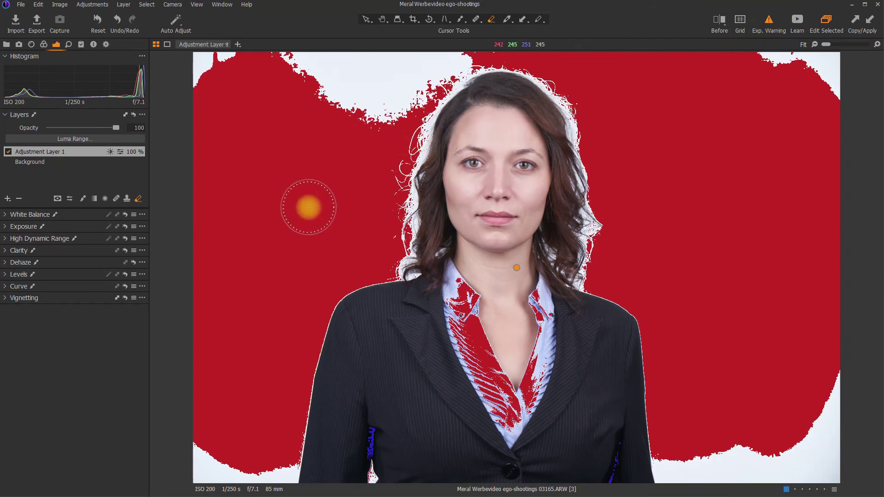
- Raise Adjustment Layer 1's Exposure to 4 so the backdrop turns pure white, then turn off the exposure warning
click(6, 216)
click(5, 216)
click(6, 227)
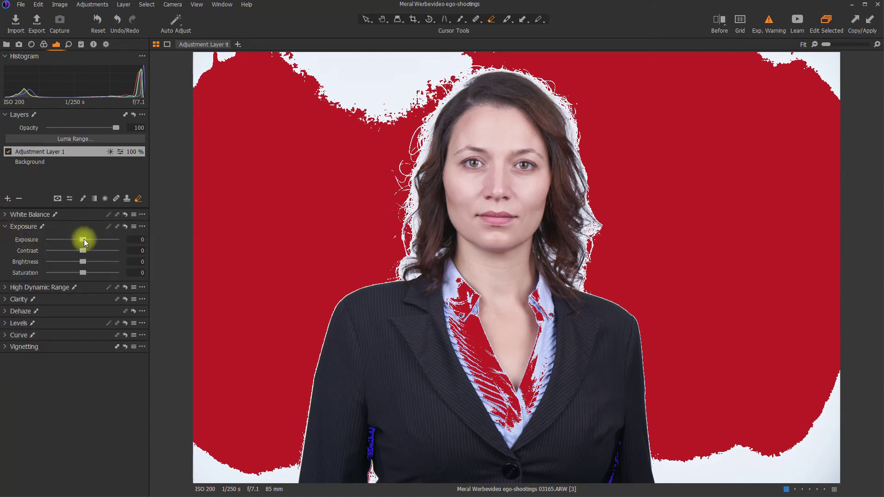
drag(84, 239, 104, 236)
drag(103, 237, 120, 237)
click(769, 19)
click(367, 19)
- Delete the backdrop layer, then try a brushed face mask with Luma Range upper 255 and discard it
click(19, 198)
click(462, 19)
mouse_move(489, 138)
mouse_down()
mouse_move(481, 180)
mouse_move(503, 137)
mouse_move(526, 210)
mouse_move(505, 219)
mouse_up()
click(60, 139)
mouse_move(172, 185)
mouse_down()
mouse_move(114, 182)
mouse_move(182, 180)
mouse_up()
click(152, 278)
click(20, 199)
- Draw a radial gradient mask around the face centred on the chin, limit its Luma Range upper to 194, and hide the mask
click(461, 22)
click(411, 50)
drag(464, 174, 608, 321)
drag(463, 173, 502, 238)
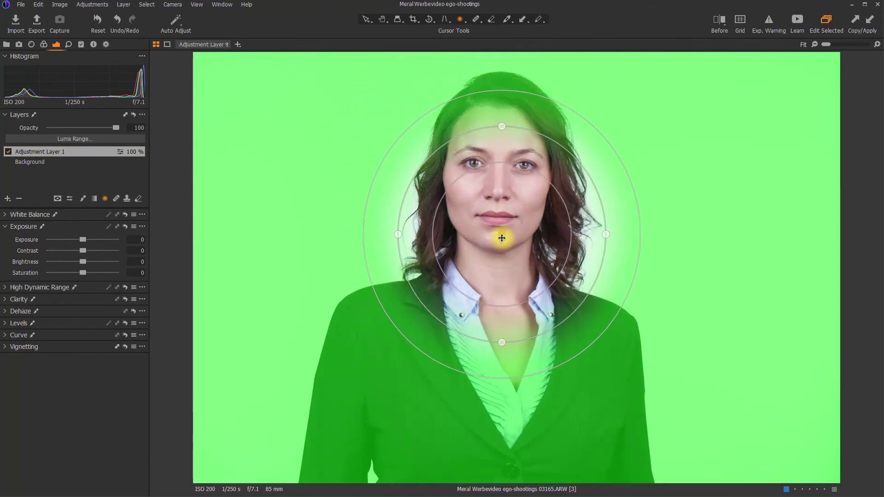
click(64, 139)
mouse_move(170, 184)
mouse_down()
mouse_move(149, 184)
mouse_move(182, 184)
mouse_up()
click(156, 276)
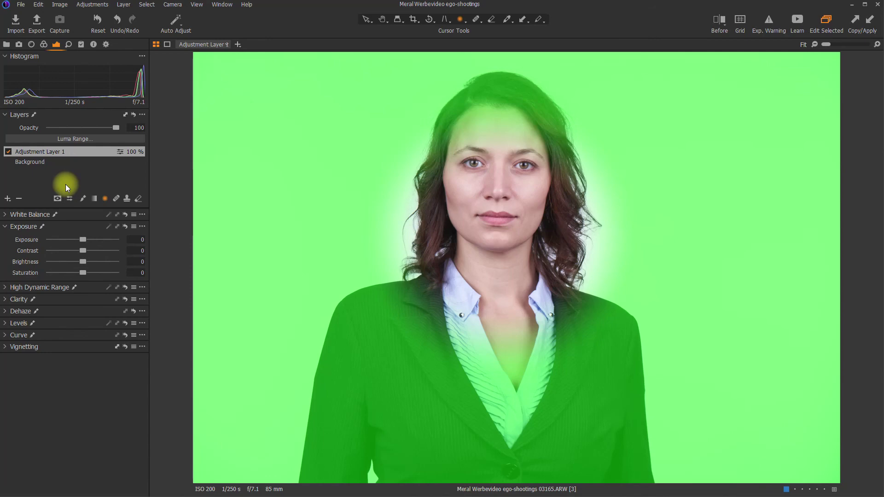
key(m)
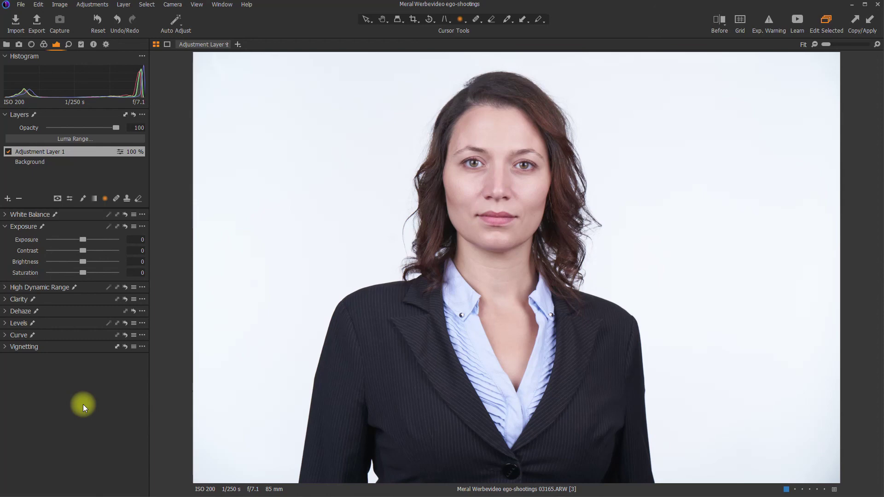